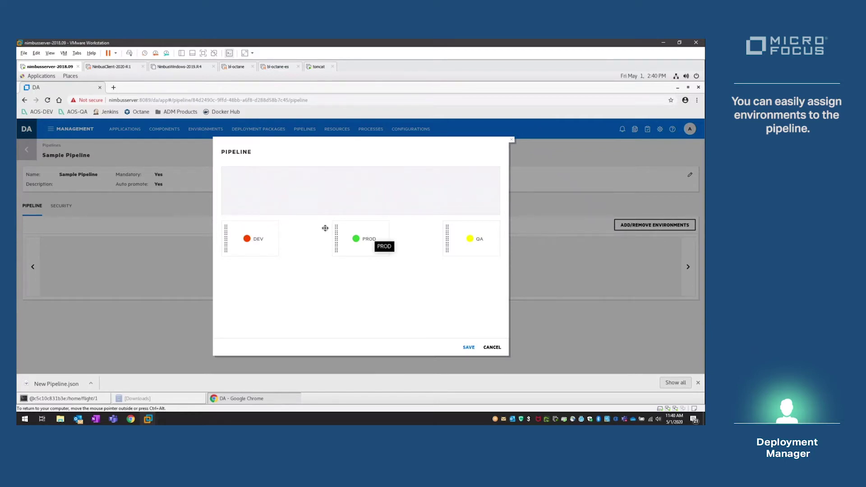
# - Drag DEV, QA and PROD into the Sample Pipeline in that order and save it
pyautogui.moveTo(253, 234); pyautogui.dragTo(256, 188)
pyautogui.moveTo(466, 243); pyautogui.dragTo(352, 194)
pyautogui.moveTo(371, 224); pyautogui.dragTo(423, 205)
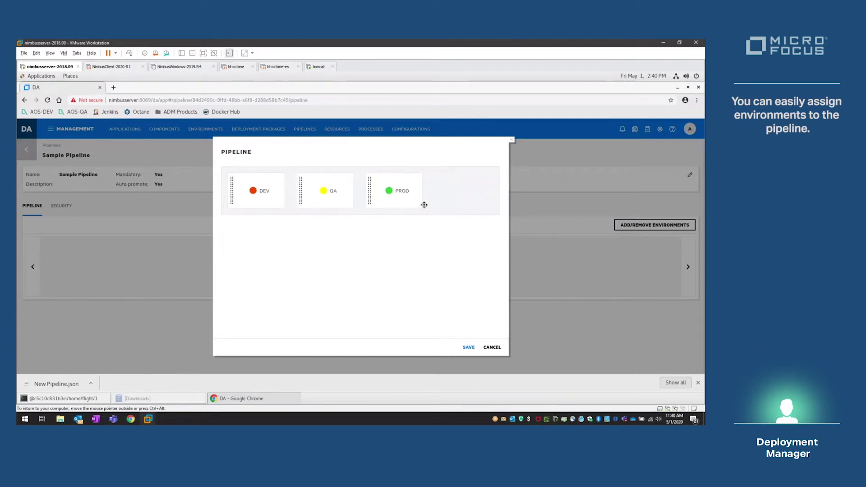
pyautogui.click(468, 348)
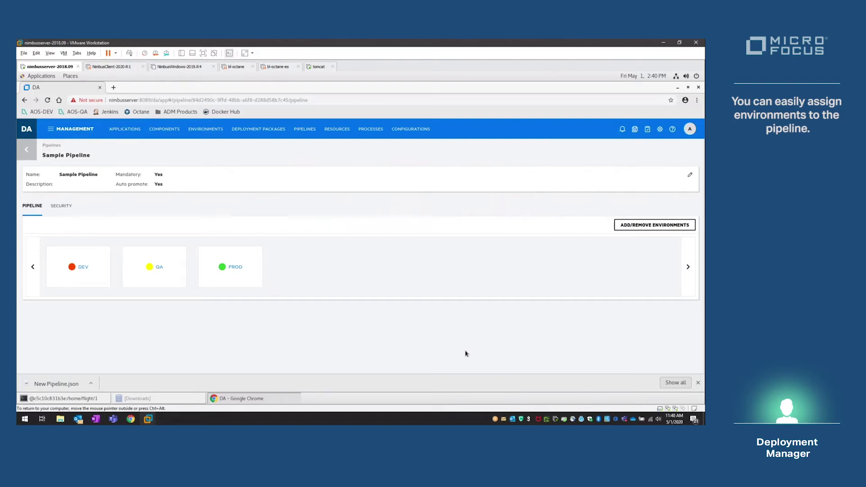
pyautogui.click(33, 158)
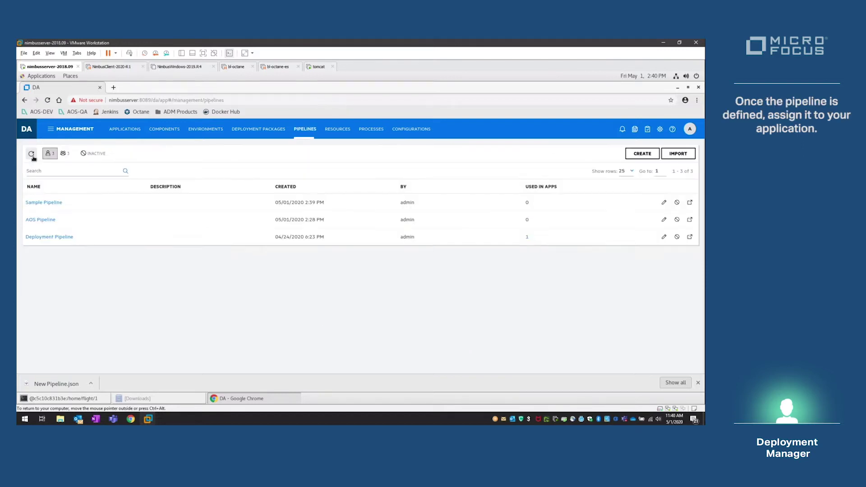
# - Set hello world's pipeline to Deployment Pipeline instead of Sample Pipeline and save the application
pyautogui.click(125, 129)
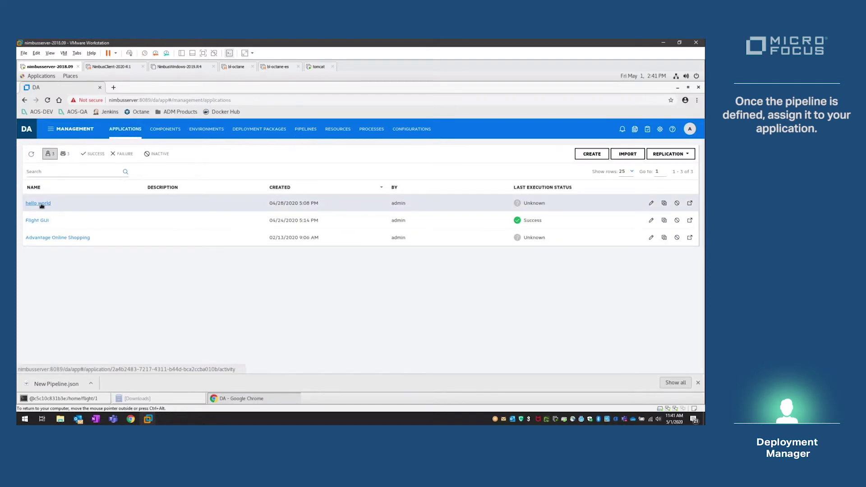
pyautogui.click(651, 204)
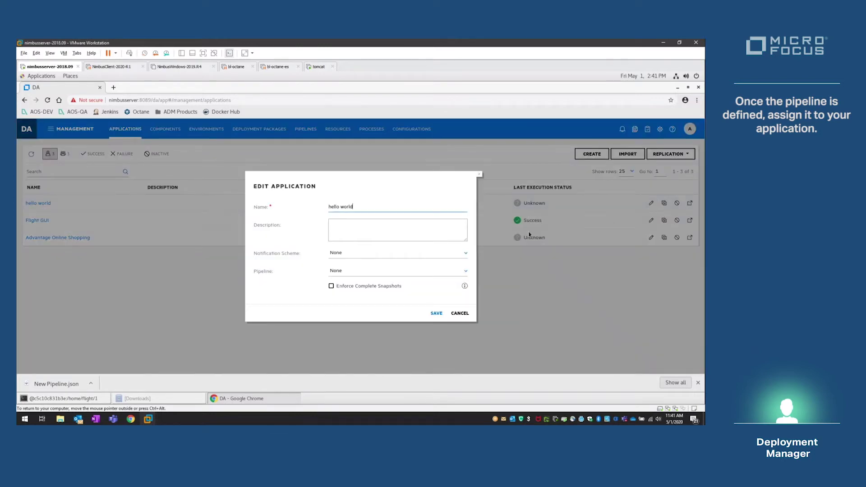
pyautogui.click(437, 272)
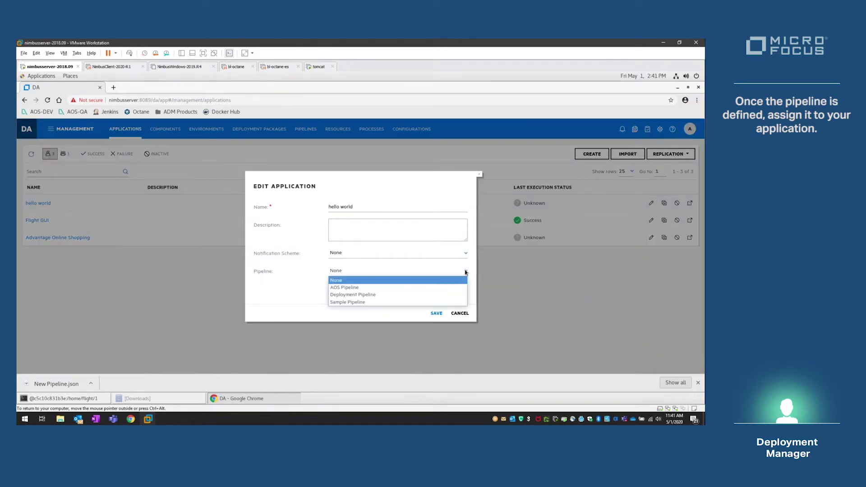
pyautogui.click(353, 303)
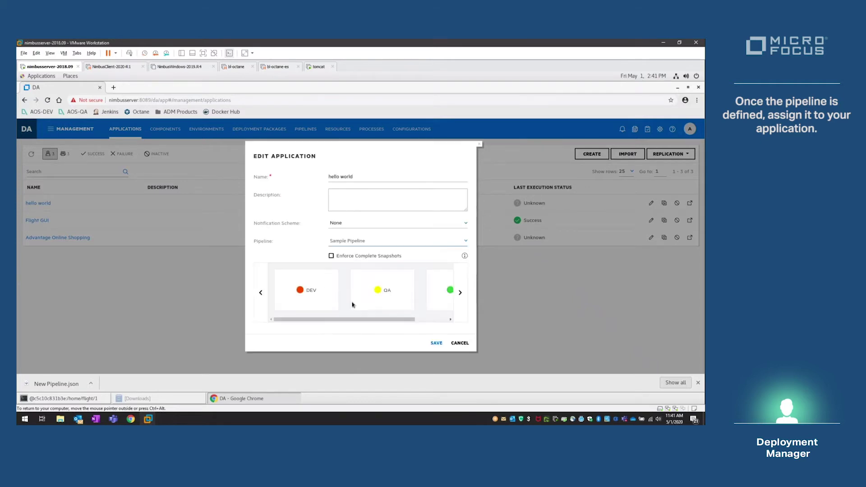
pyautogui.click(452, 244)
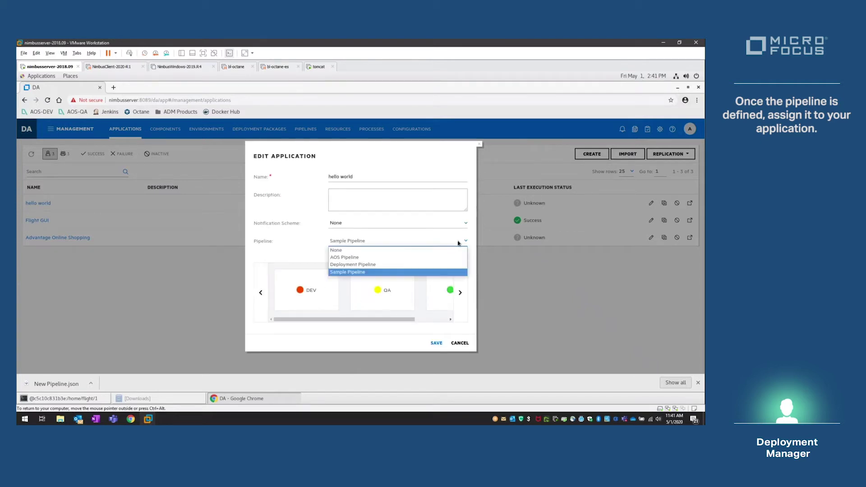
pyautogui.click(357, 265)
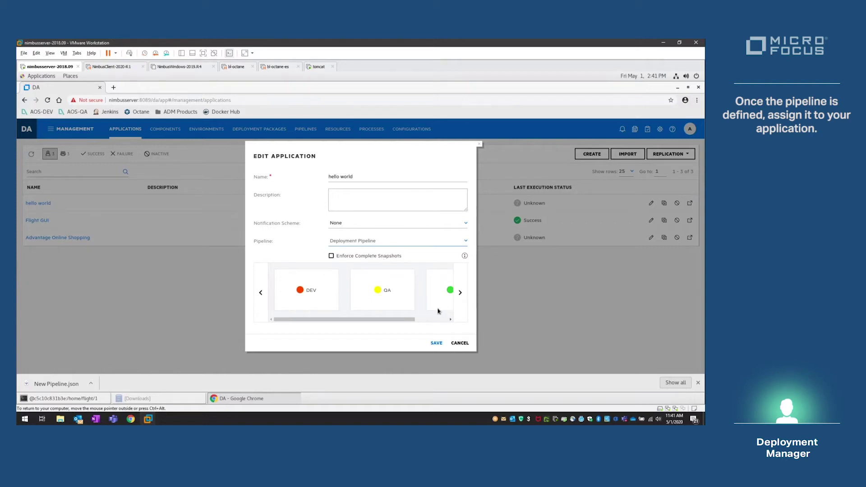
pyautogui.click(437, 343)
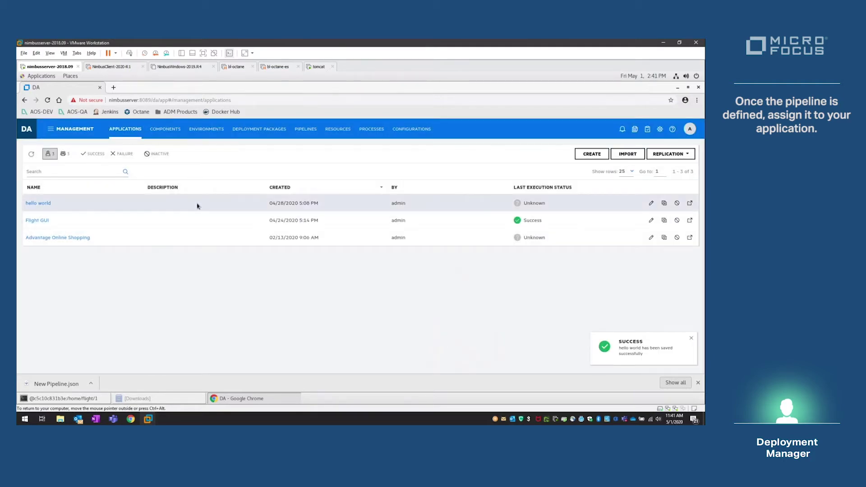
# - Export Sample Pipeline as Sample Pipeline.json and reveal the downloaded file in its folder
pyautogui.click(305, 130)
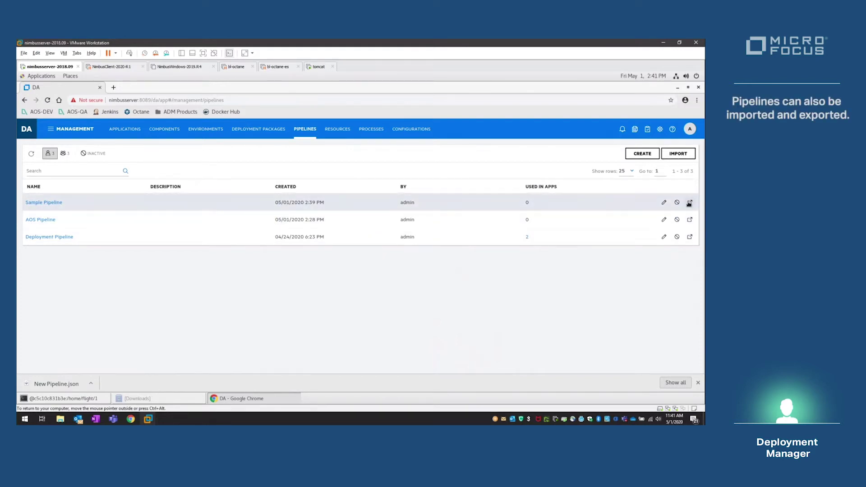
pyautogui.click(689, 203)
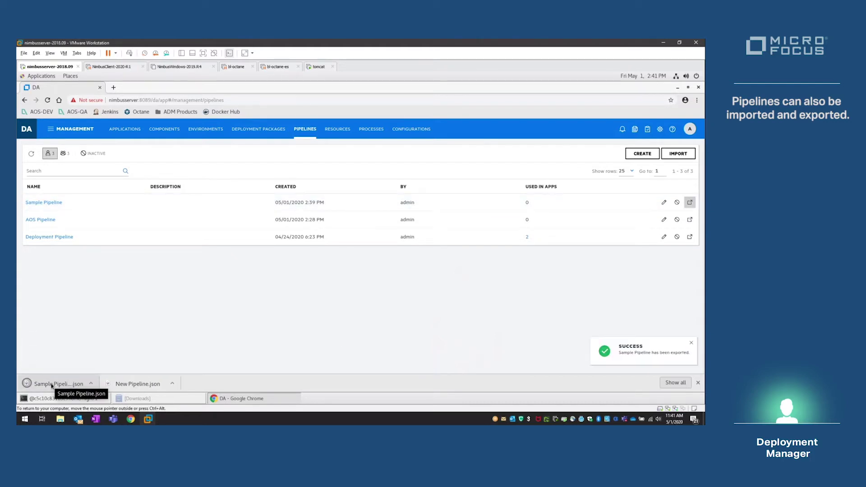
pyautogui.click(51, 385)
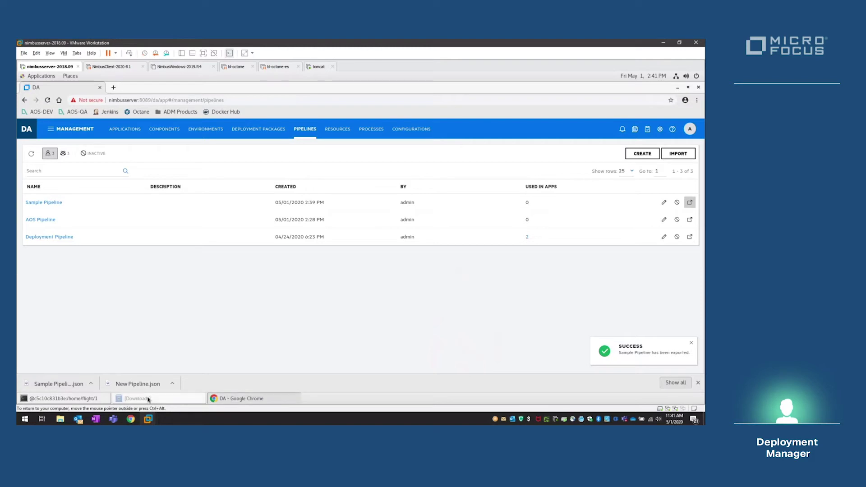
# - View Sample Pipeline.json in Text Editor, then close the editor and the Downloads window
pyautogui.rightClick(127, 152)
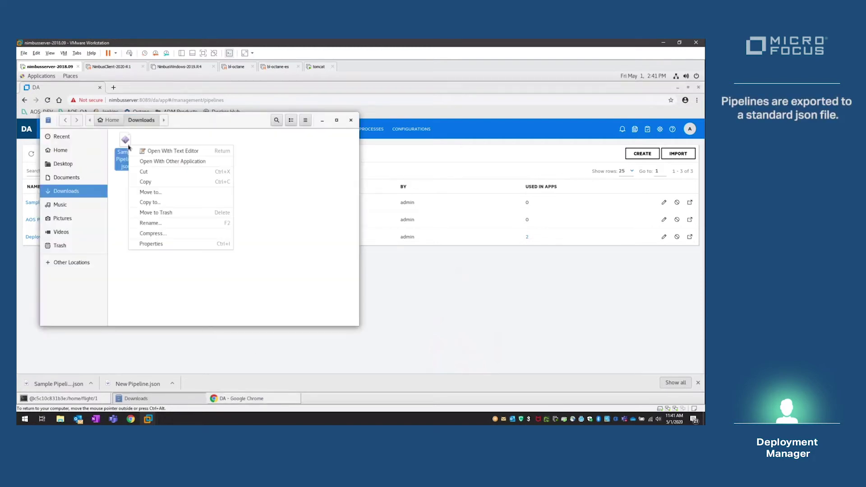
pyautogui.click(166, 150)
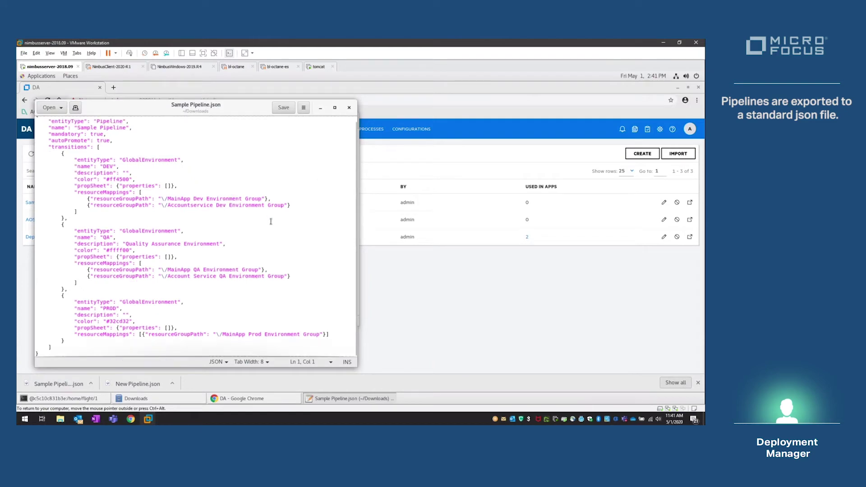
pyautogui.click(349, 108)
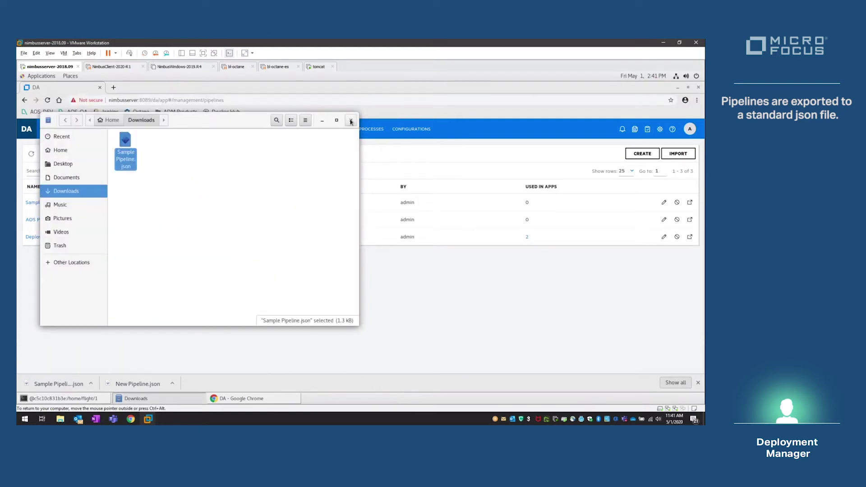
pyautogui.click(351, 120)
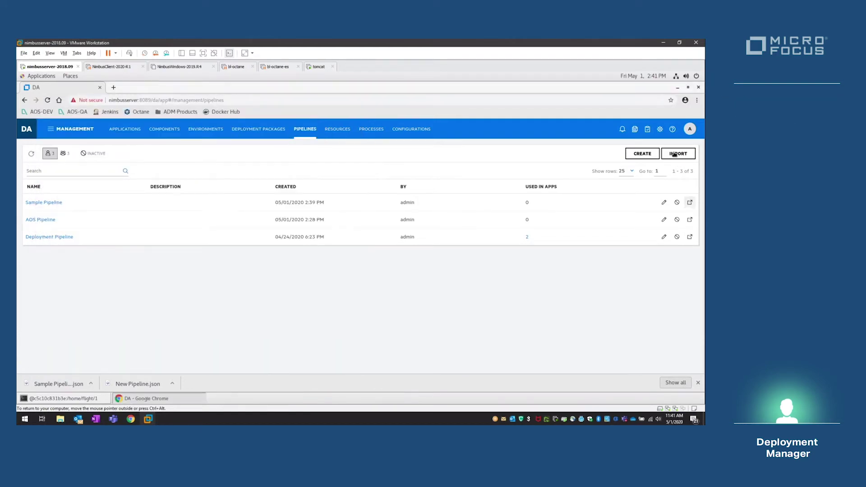
# - Open Flight GUI's Environments tab showing Flight GUI Main version 3 in DEV, QA and PROD
pyautogui.click(119, 130)
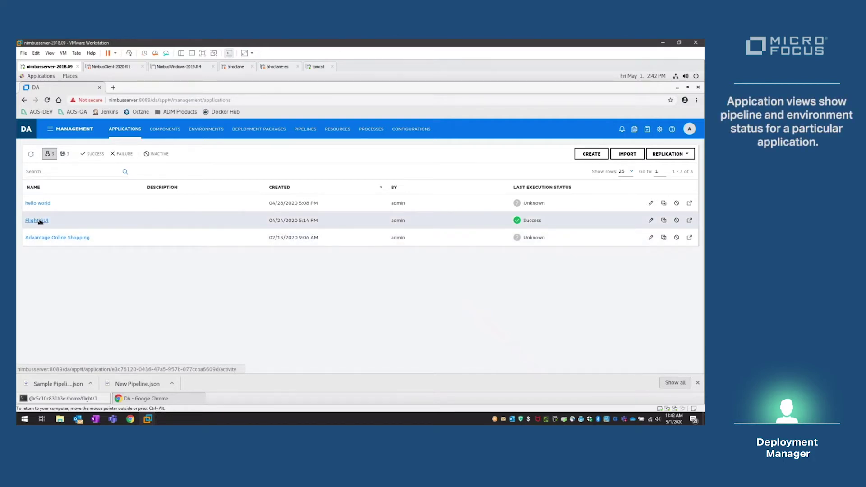
pyautogui.click(40, 221)
pyautogui.click(181, 174)
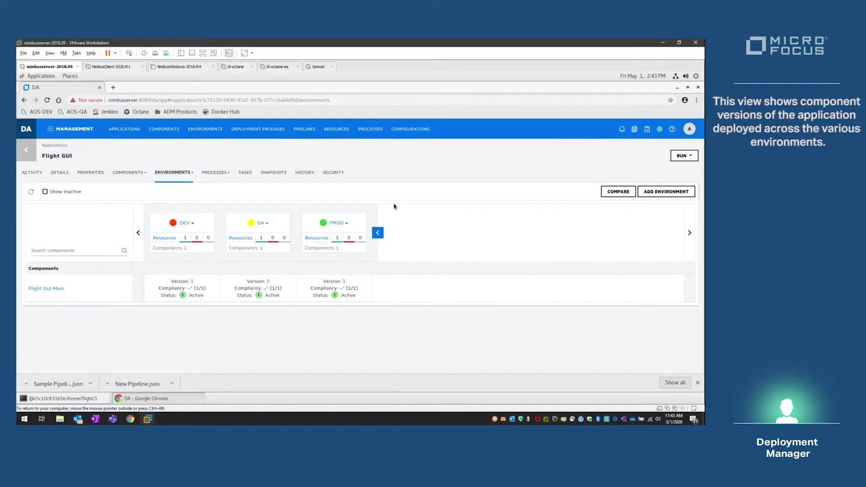
# - Expand Flight GUI and hello world in Configurations and view Flight GUI Main's DEV properties
pyautogui.click(411, 131)
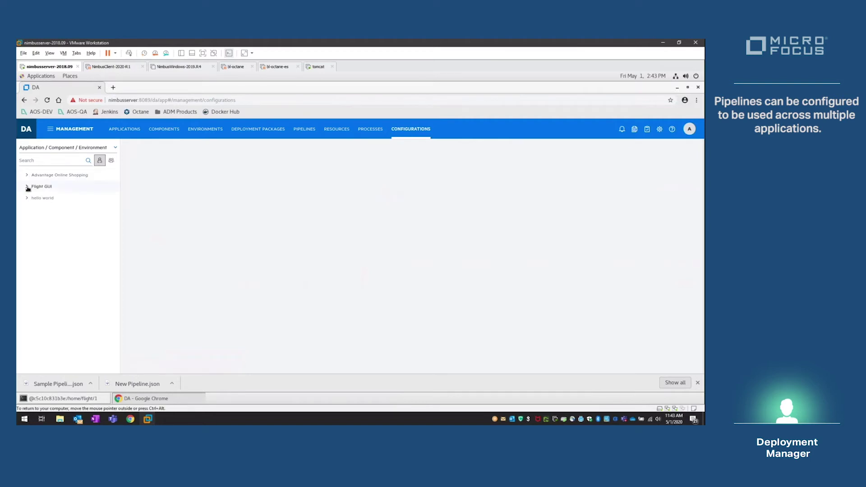
pyautogui.click(27, 186)
pyautogui.click(27, 210)
pyautogui.click(33, 197)
pyautogui.click(34, 256)
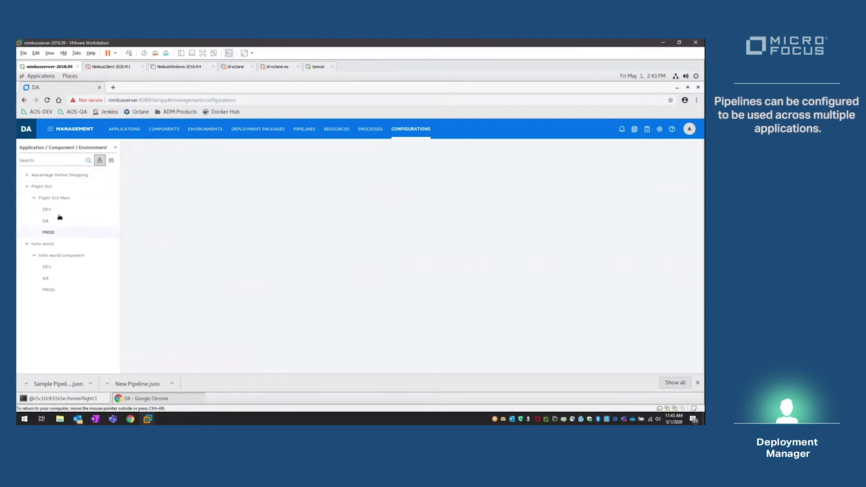
pyautogui.click(55, 212)
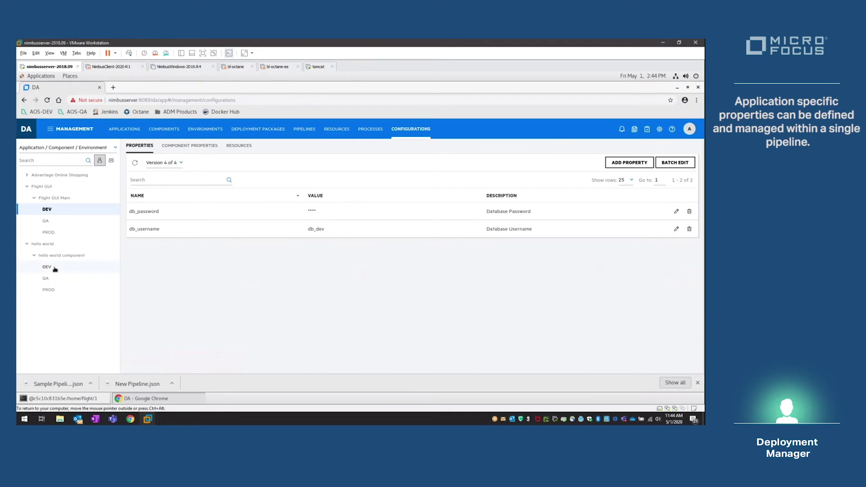
# - Add secure DEV property db_password, described 'db Password for Hello world application', then open Flight GUI
pyautogui.click(47, 267)
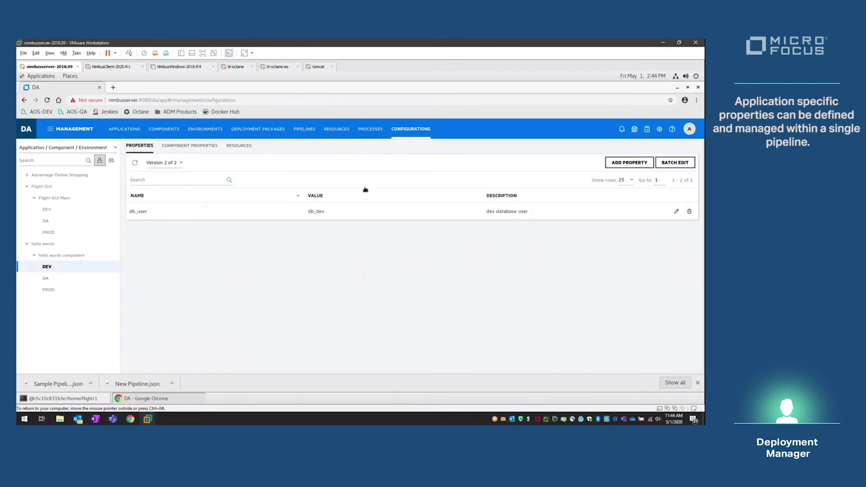
pyautogui.click(624, 166)
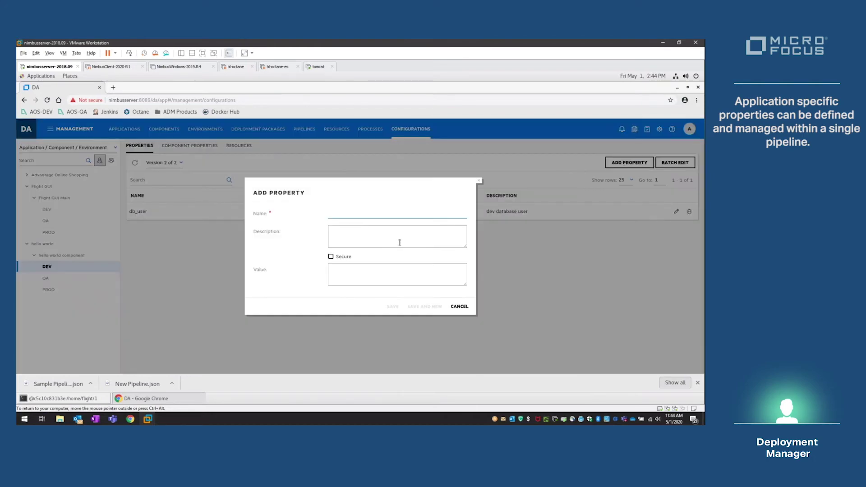
pyautogui.write('db_password')
pyautogui.click(399, 242)
pyautogui.write('db Pa')
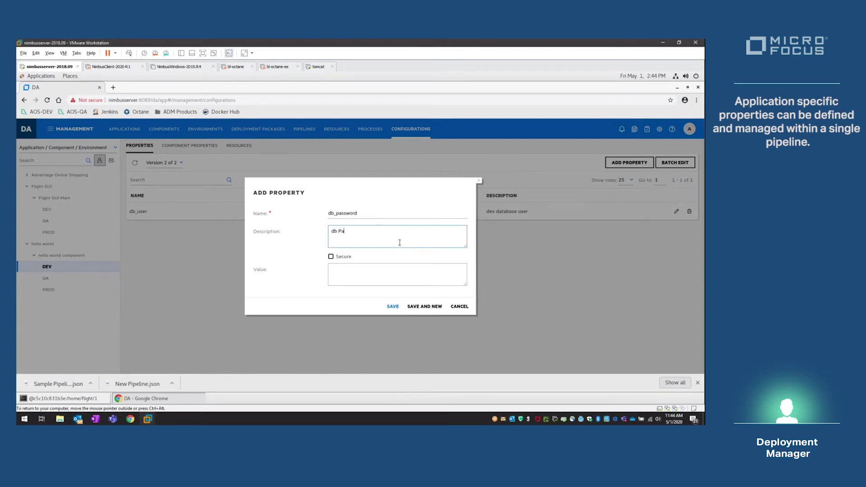
pyautogui.write('ssword for Hello world application')
pyautogui.click(343, 258)
pyautogui.click(346, 273)
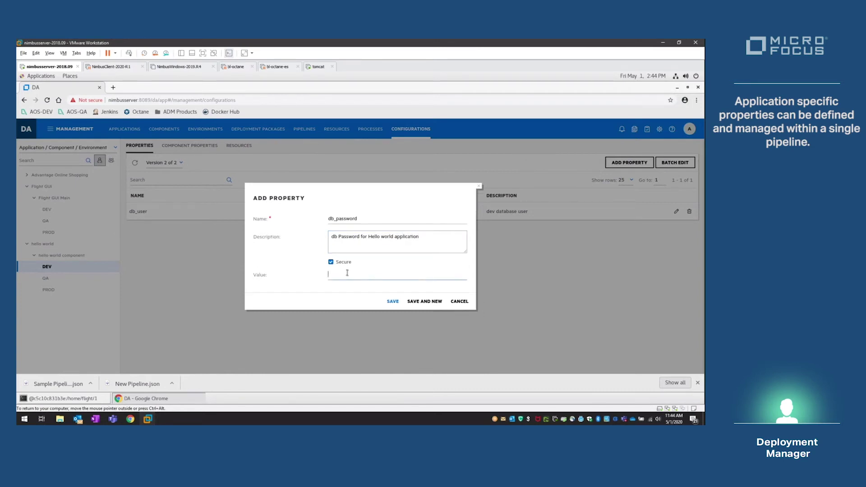
pyautogui.write('1234')
pyautogui.click(392, 301)
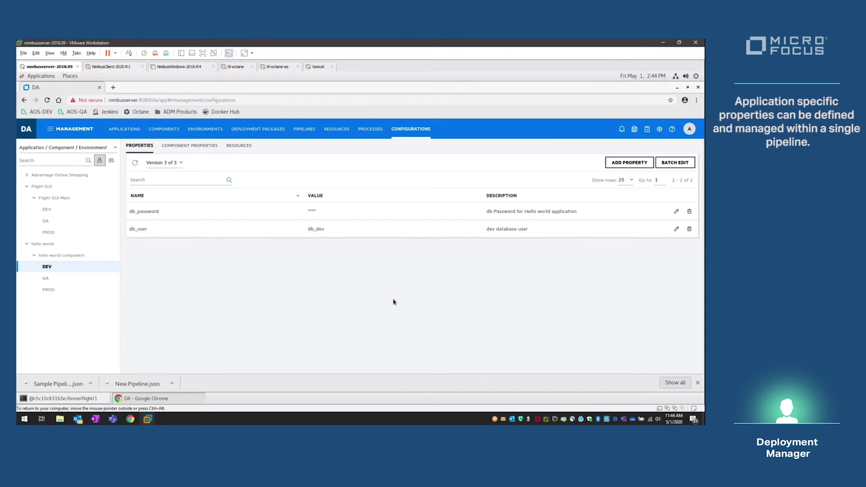
pyautogui.click(129, 131)
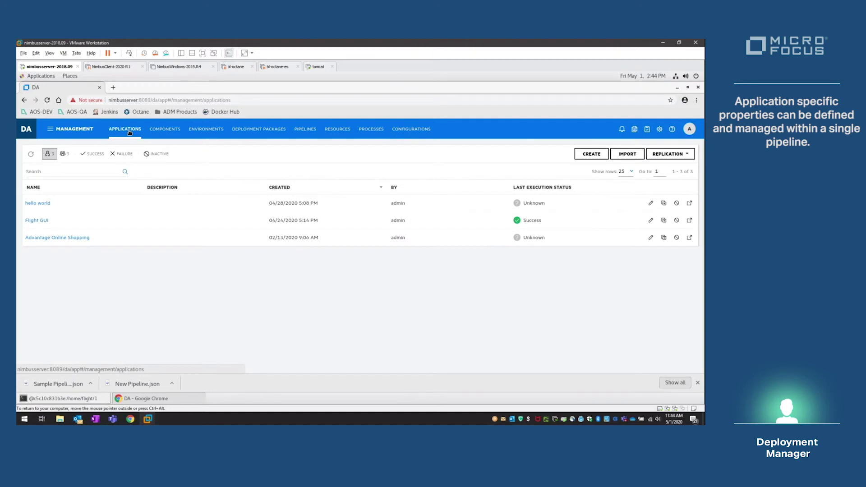
pyautogui.click(37, 221)
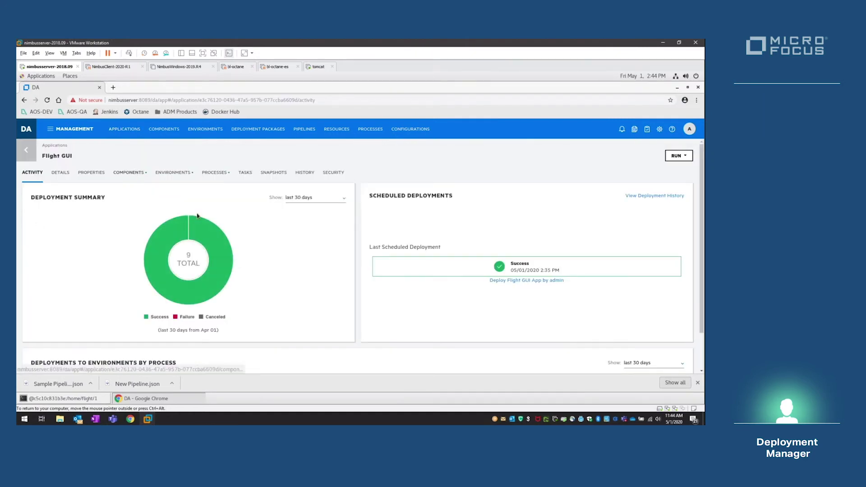
# - Check Flight GUI's environments, then copy target.exe into new version folder 4 with cp in the terminal
pyautogui.click(136, 172)
pyautogui.click(174, 173)
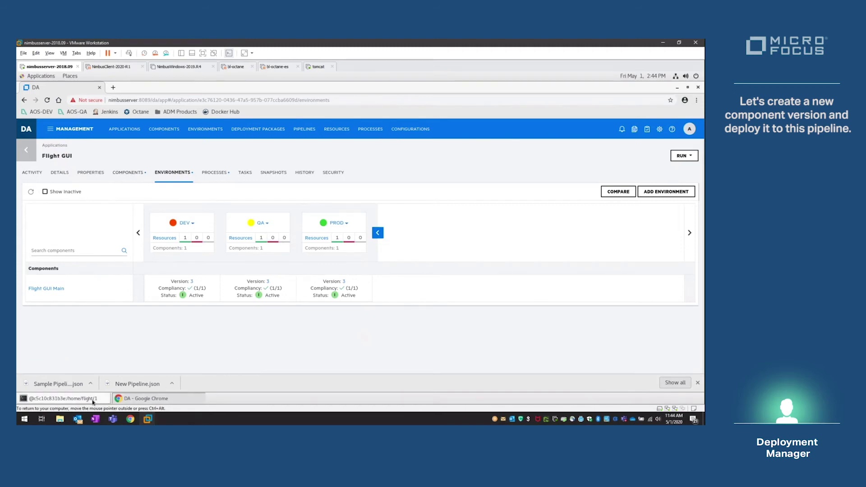
pyautogui.click(63, 399)
pyautogui.press('Return')
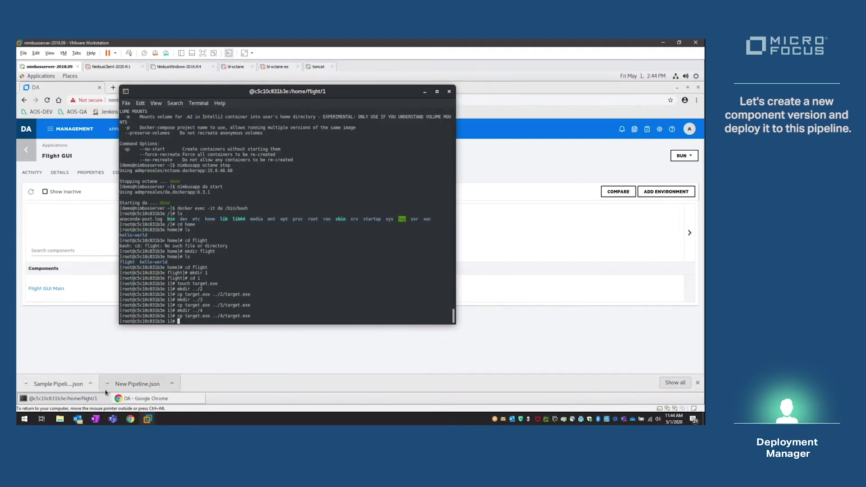
pyautogui.click(546, 346)
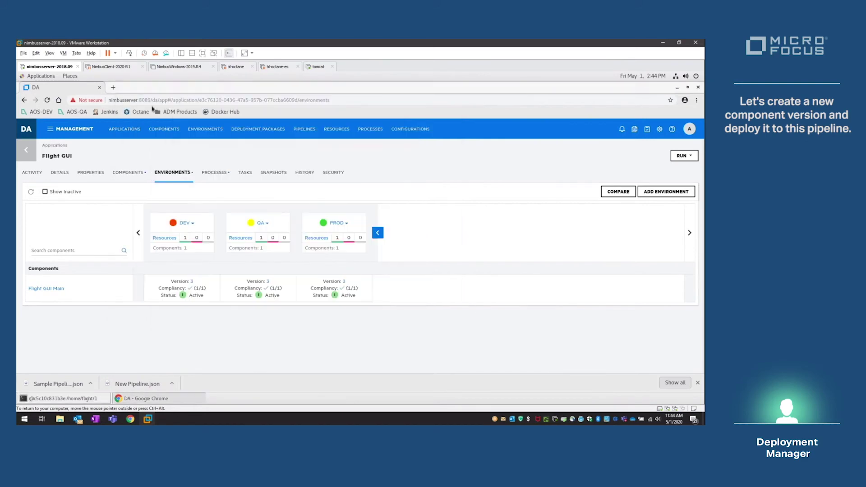
pyautogui.click(163, 131)
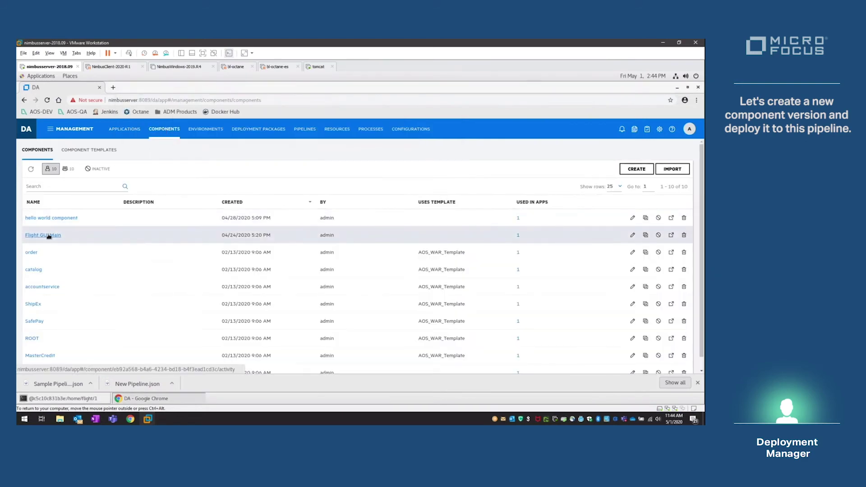
# - Re-save Flight GUI Main's File System (Versioned) source settings unchanged from its Details page
pyautogui.click(56, 236)
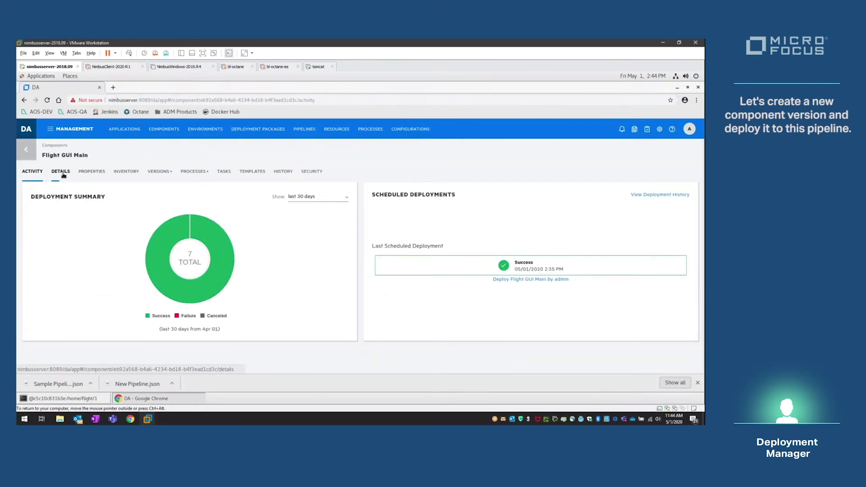
pyautogui.click(61, 172)
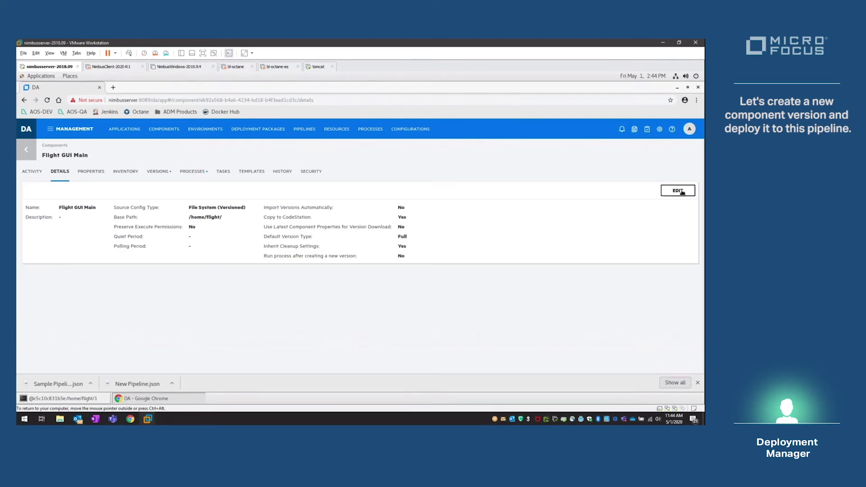
pyautogui.click(667, 191)
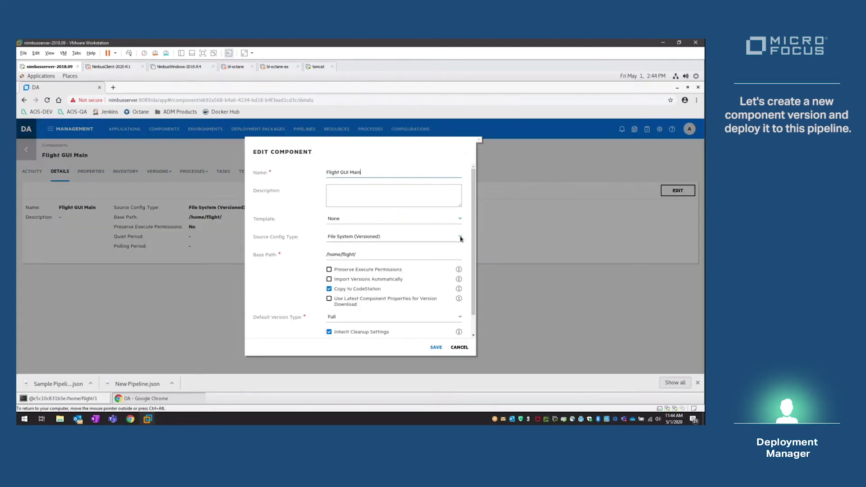
pyautogui.click(460, 237)
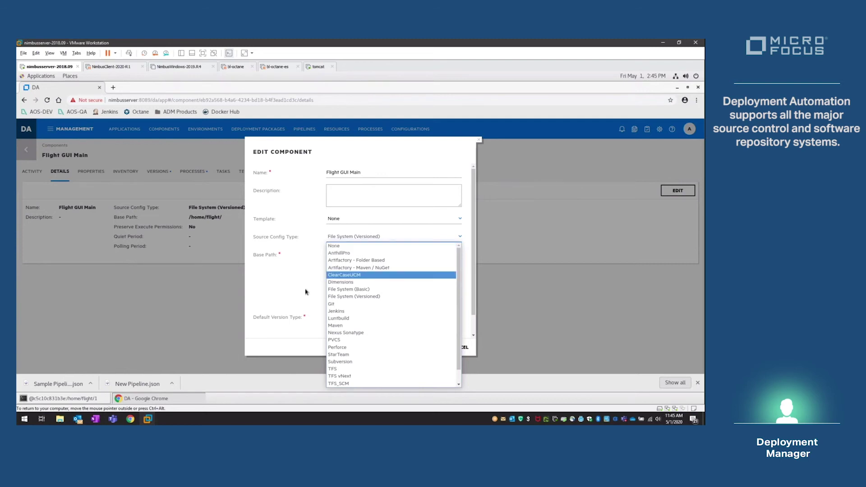
pyautogui.click(279, 353)
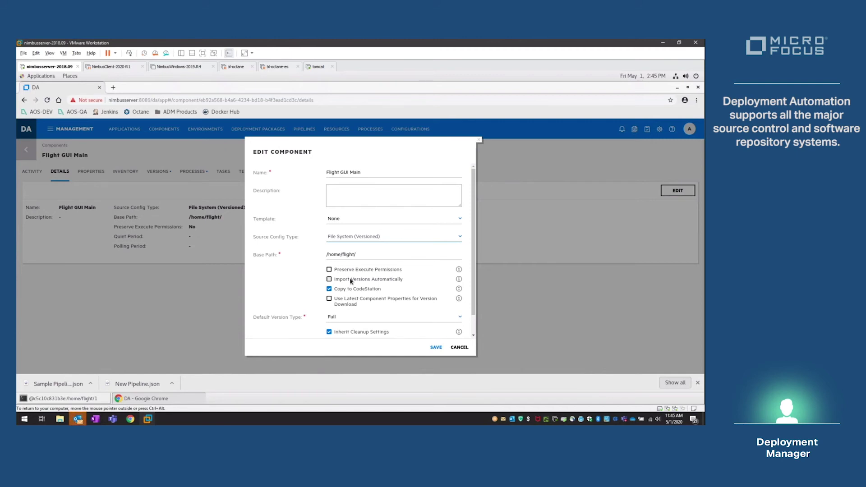
pyautogui.click(437, 348)
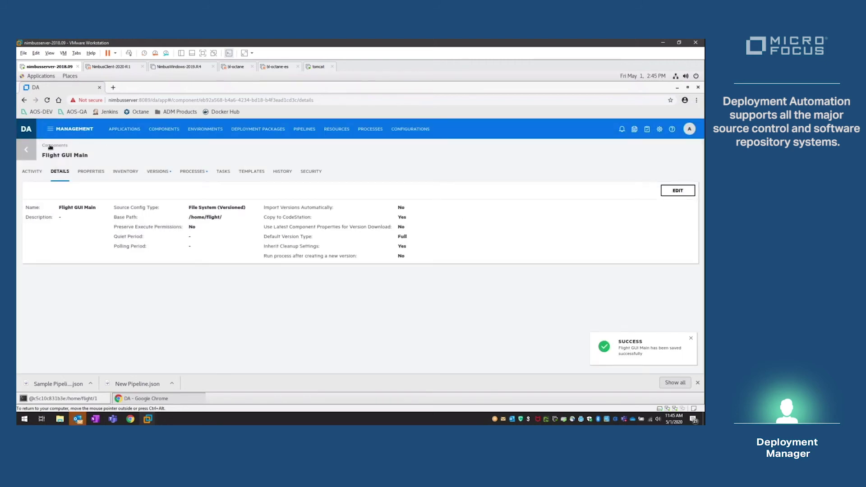
pyautogui.click(25, 151)
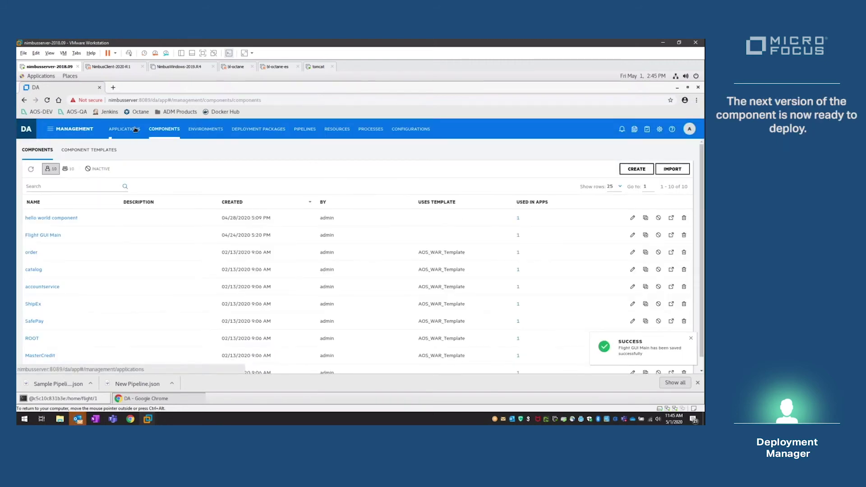
# - Start an application process run for Flight GUI targeting the DEV environment
pyautogui.click(135, 134)
pyautogui.click(37, 221)
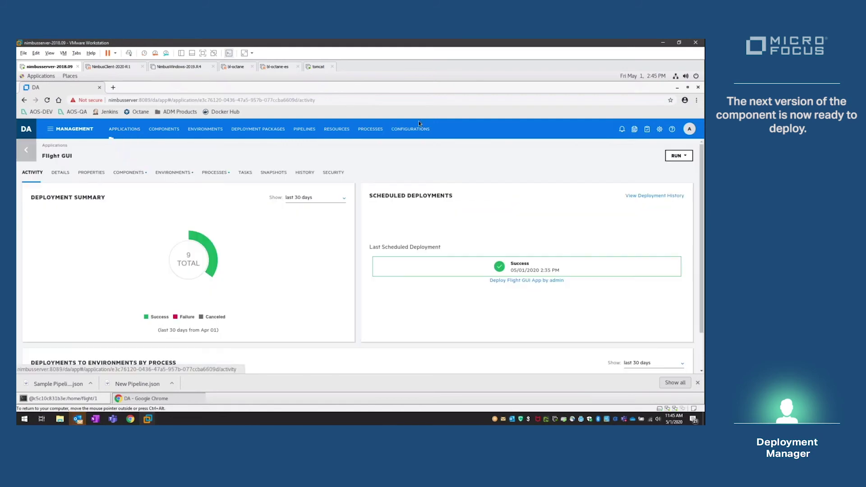
pyautogui.click(682, 156)
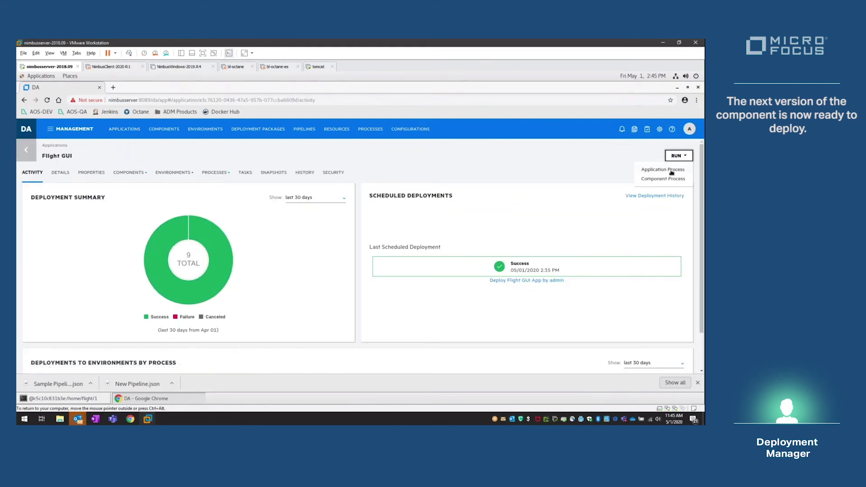
pyautogui.click(672, 171)
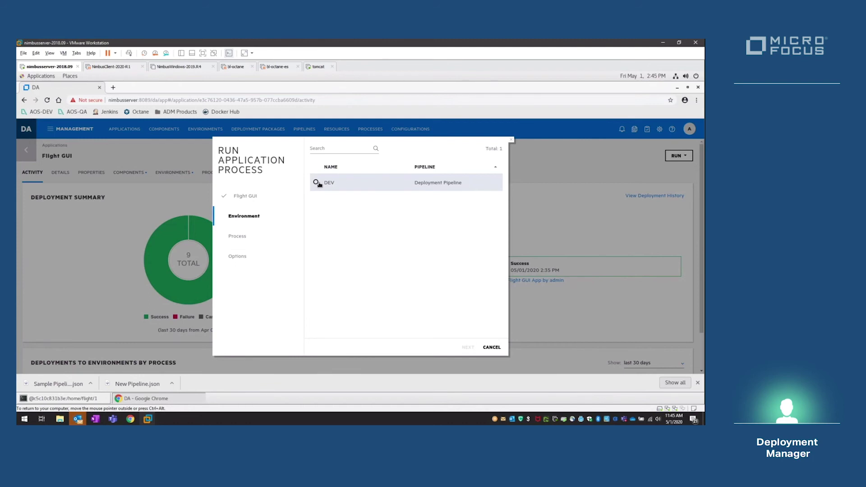
pyautogui.click(317, 183)
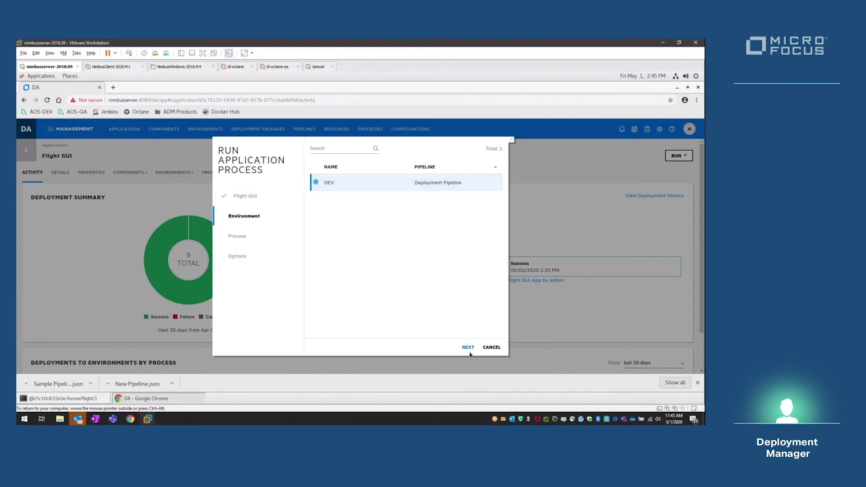
pyautogui.click(469, 348)
# - Choose Deploy Flight GUI App with Flight GUI Main specific version 4 and submit the request
pyautogui.click(370, 188)
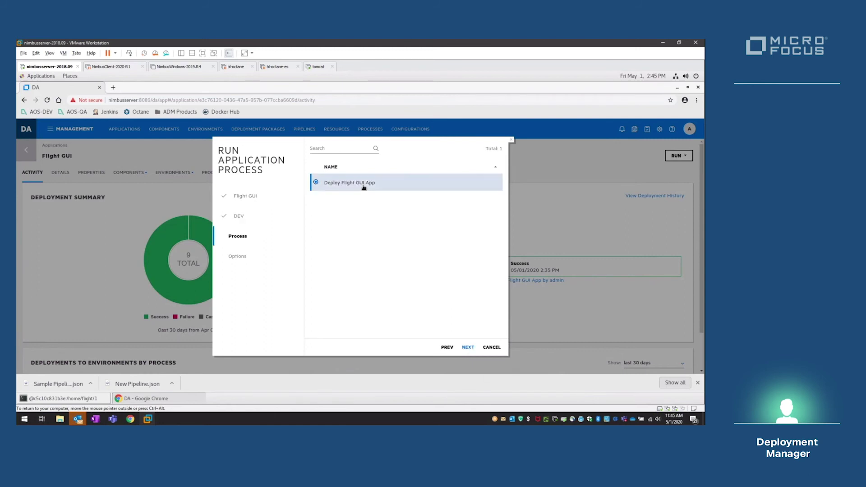
pyautogui.click(468, 348)
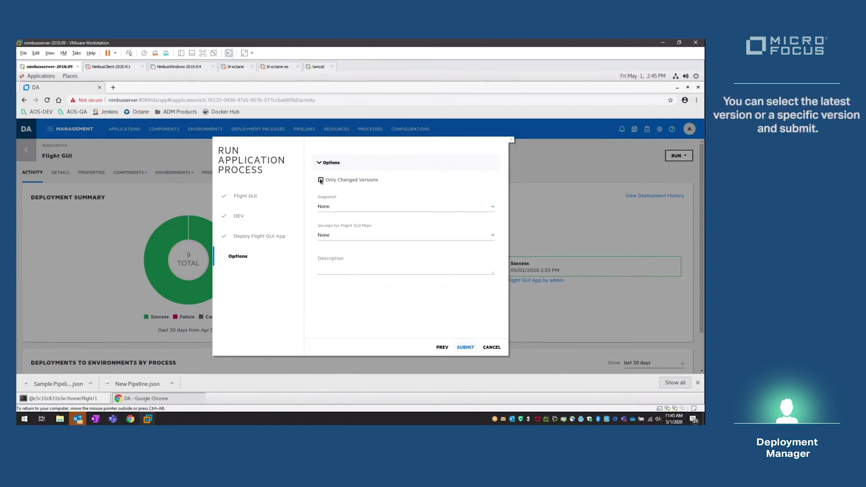
pyautogui.click(386, 235)
pyautogui.click(339, 268)
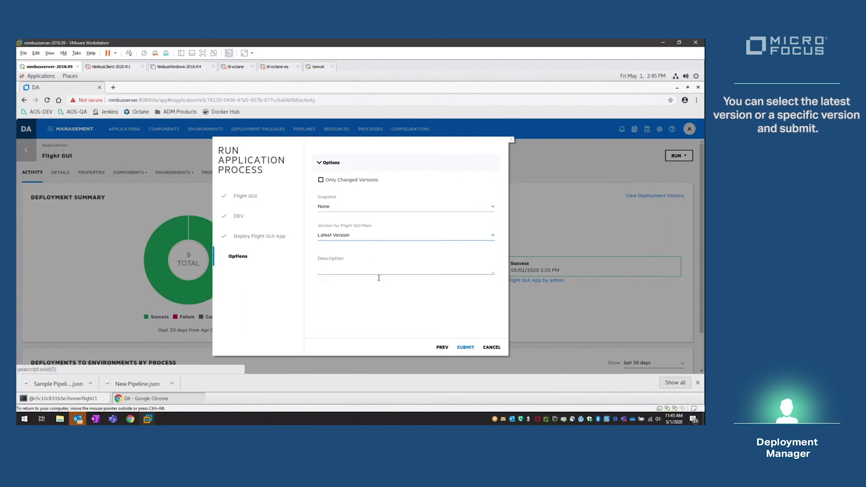
pyautogui.click(425, 236)
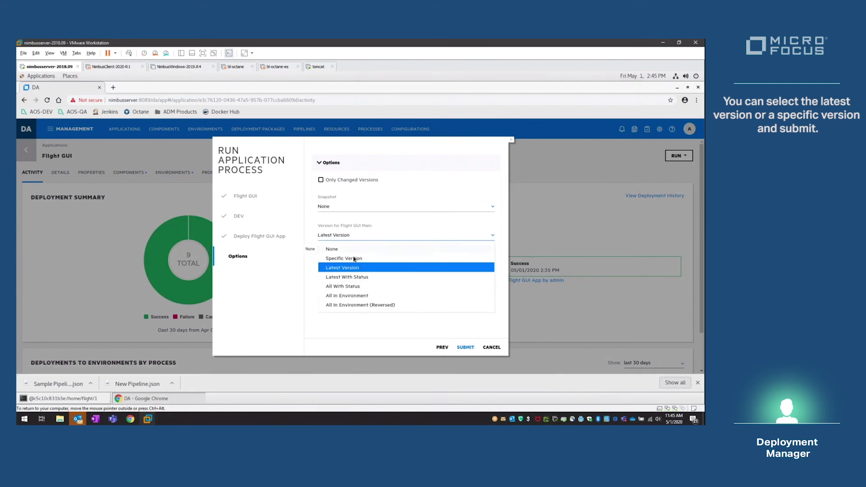
pyautogui.click(388, 258)
pyautogui.click(468, 241)
pyautogui.click(425, 252)
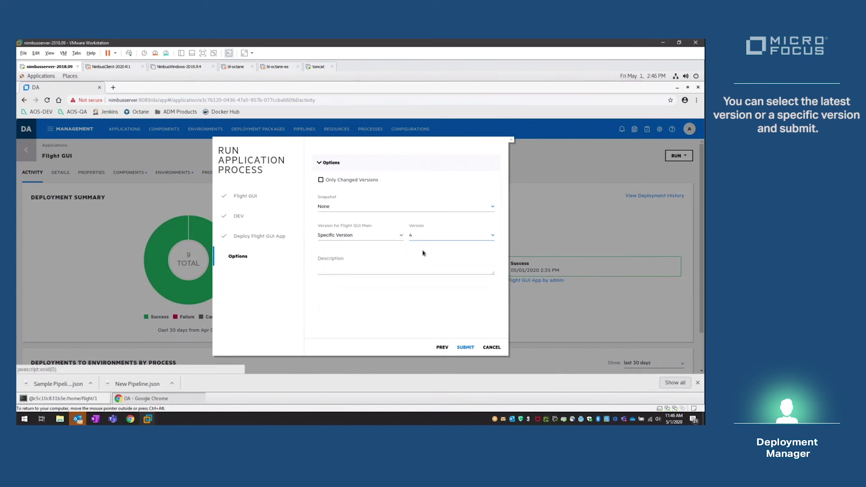
pyautogui.click(465, 347)
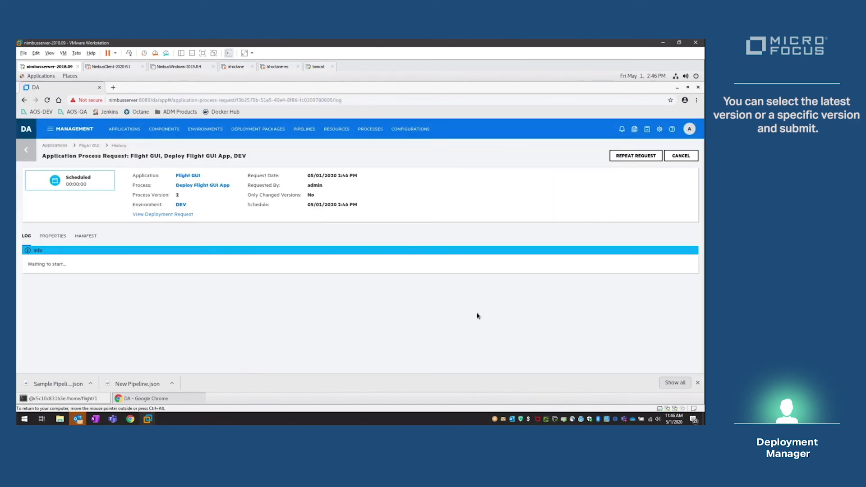
# - Show running processes and follow the Flight GUI PROD request until it reaches Approval in Progress
pyautogui.click(660, 129)
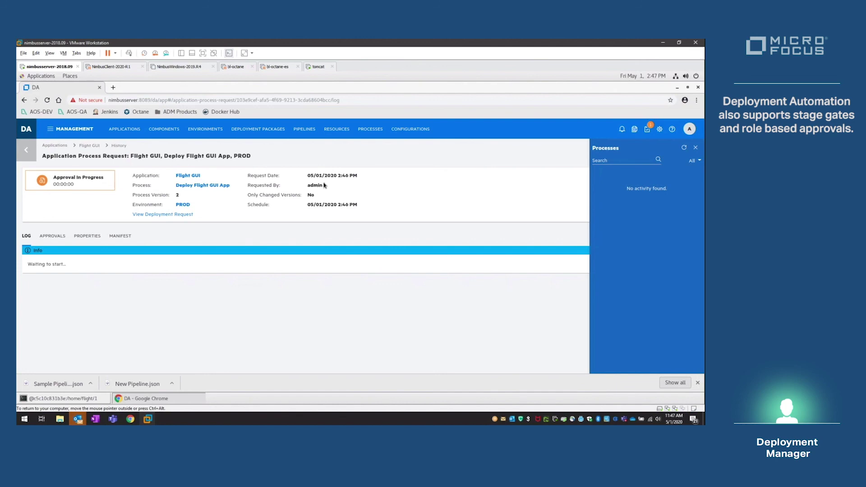
# - Approve the pending Flight GUI PROD request with comment 'Approved for Production' and watch it reach Success, 1/1
pyautogui.click(648, 131)
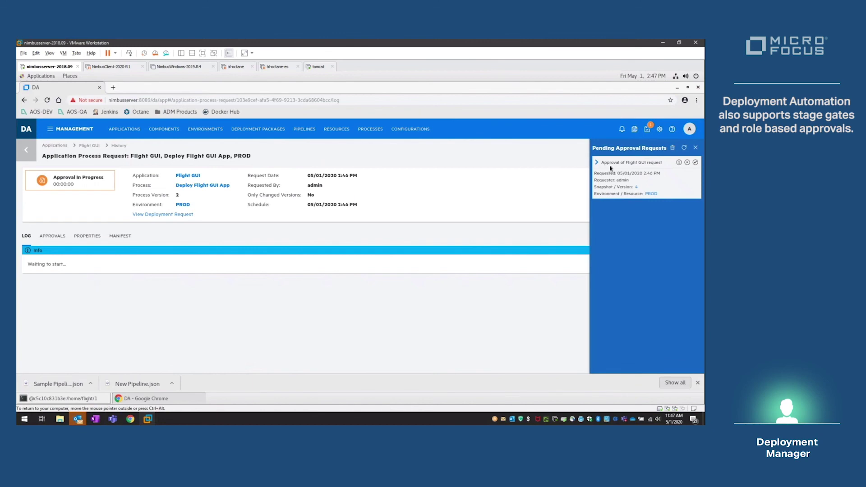
pyautogui.click(696, 163)
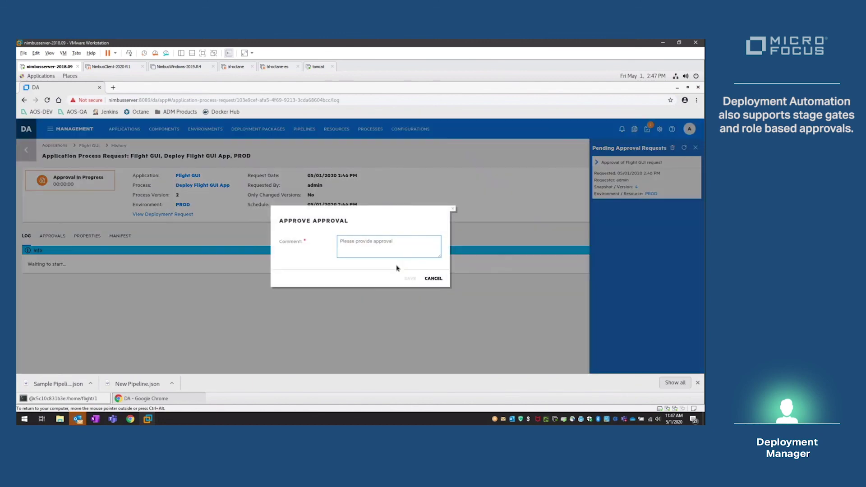
pyautogui.write('Approved for Production')
pyautogui.click(410, 278)
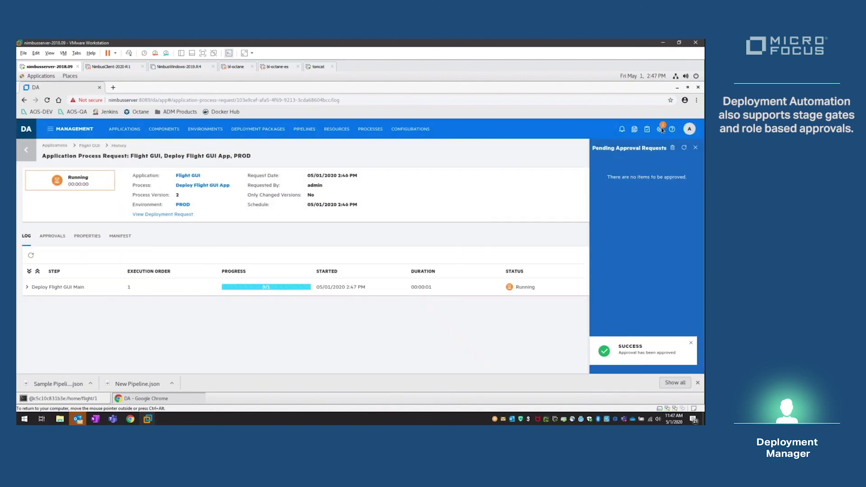
pyautogui.click(660, 129)
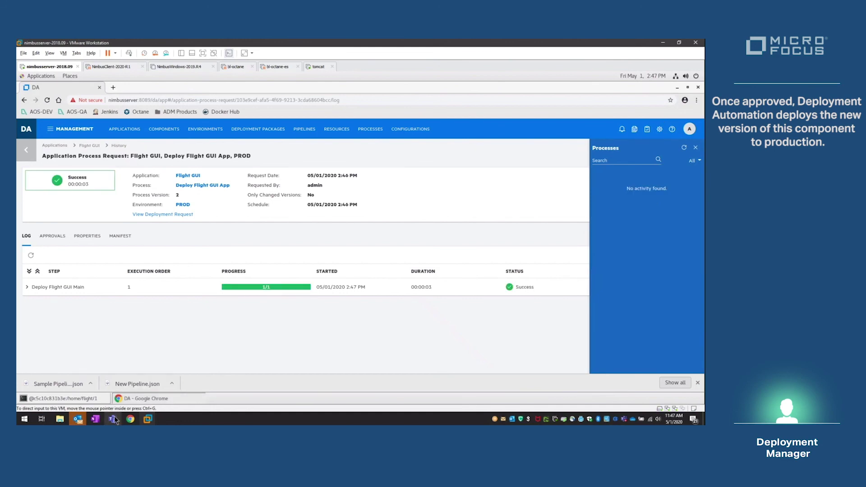
pyautogui.moveTo(114, 420)
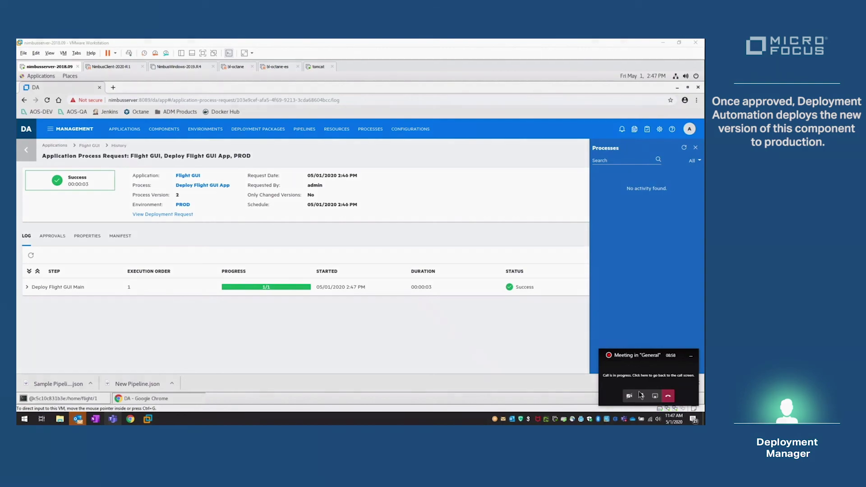